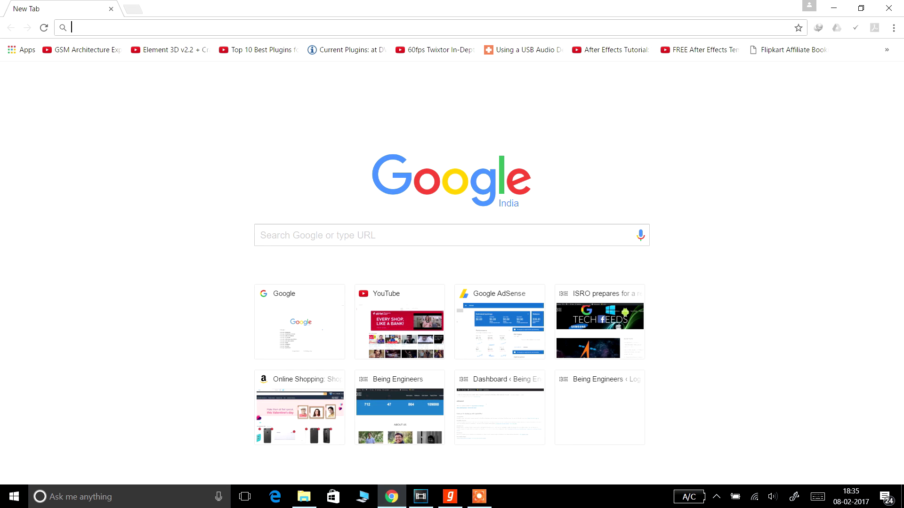
# - Sign in to the D-Link router's web interface at 192.168.0.1
pyautogui.write('192.168.0.1')
pyautogui.press('Return')
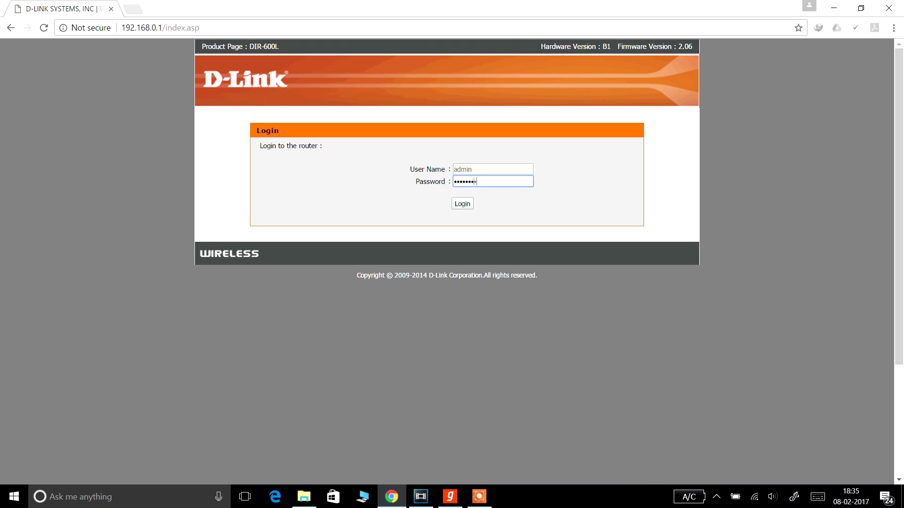
pyautogui.press('Return')
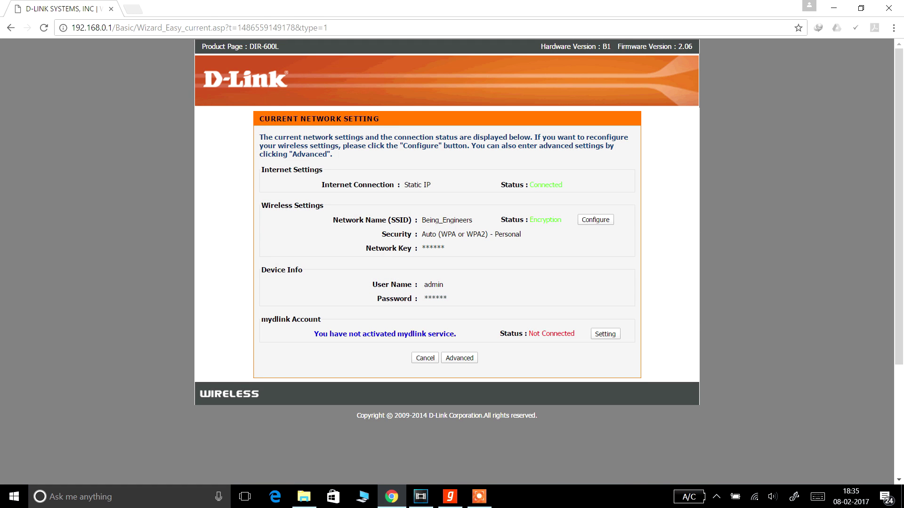
# - Find raspberrypi at 192.168.0.105 in the LAN Setup DHCP client list
pyautogui.click(460, 358)
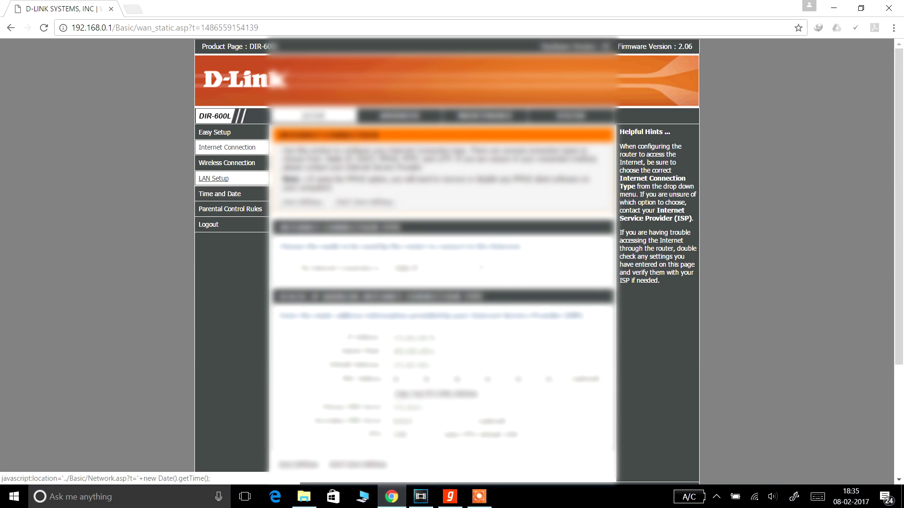
pyautogui.click(213, 178)
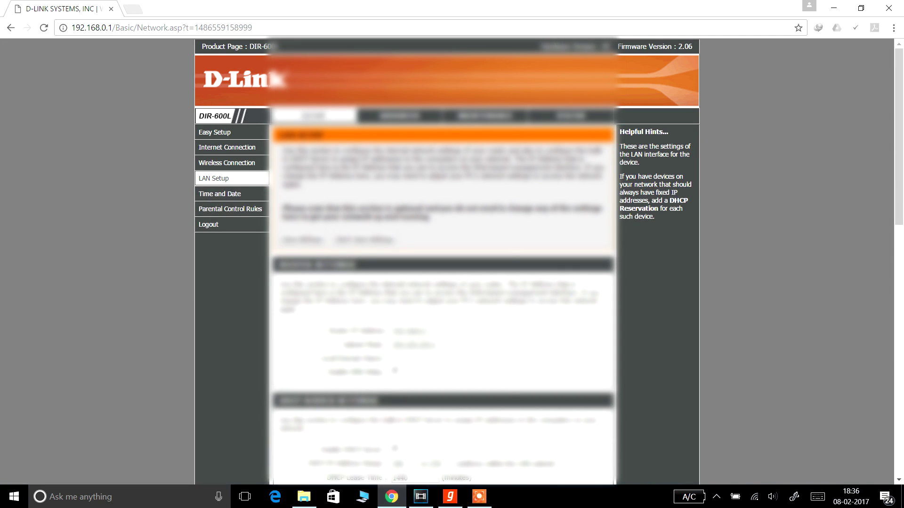
pyautogui.scroll(-4, 213, 178)
pyautogui.scroll(-2, 443, 258)
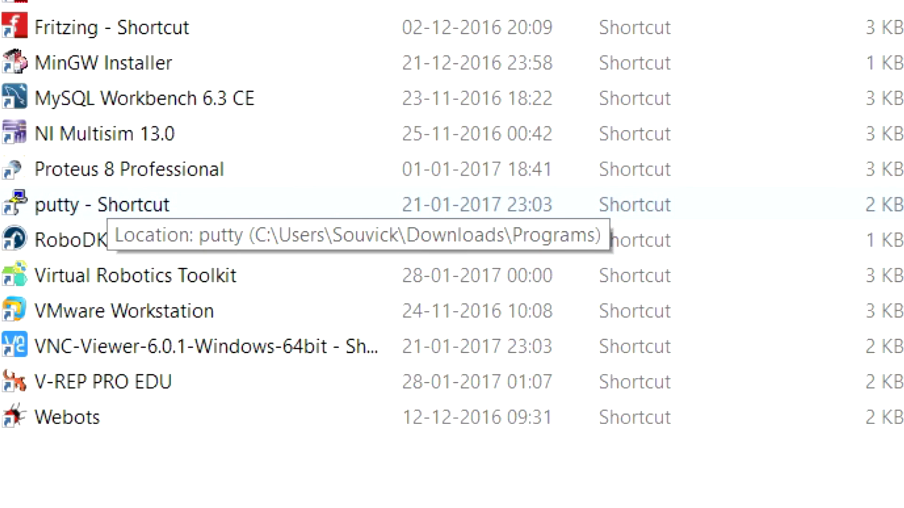
# - Connect PuTTY over SSH to 192.168.0.105 and log in to the Pi as pi
pyautogui.doubleClick(97, 204)
pyautogui.write('19')
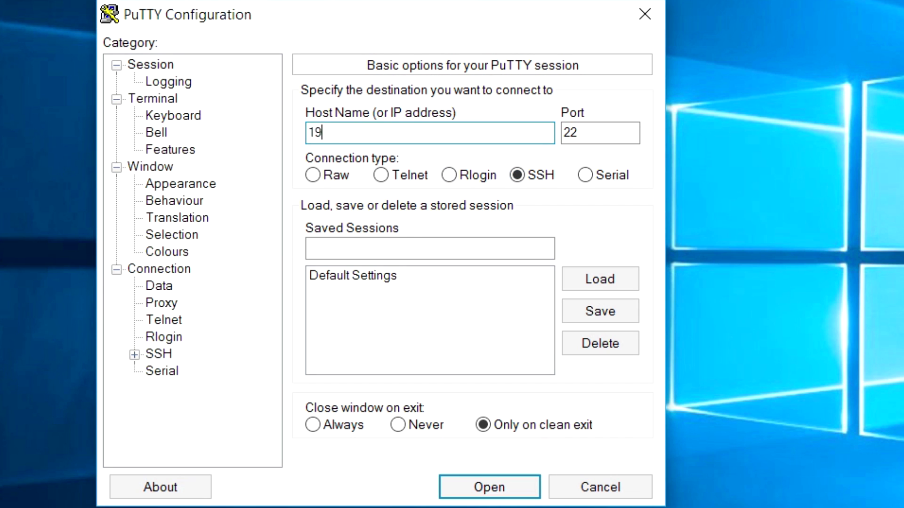
pyautogui.write('2.168.0.105')
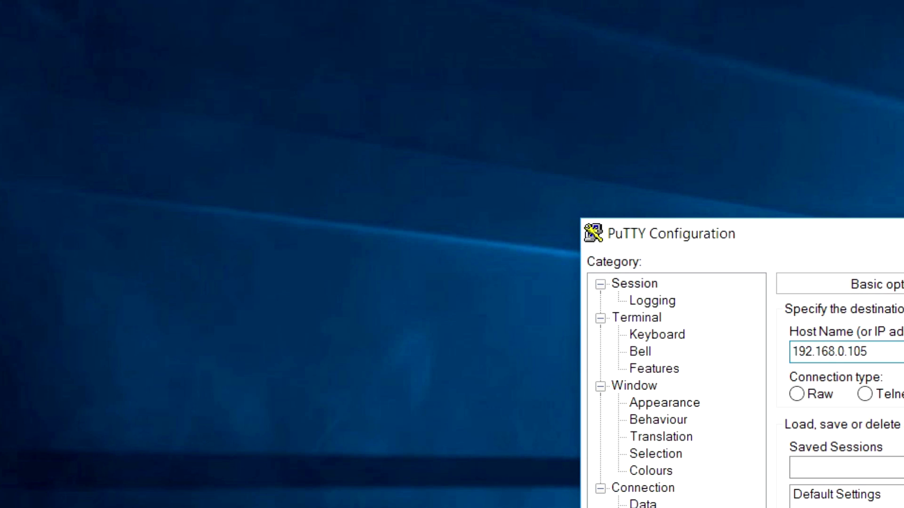
pyautogui.press('Return')
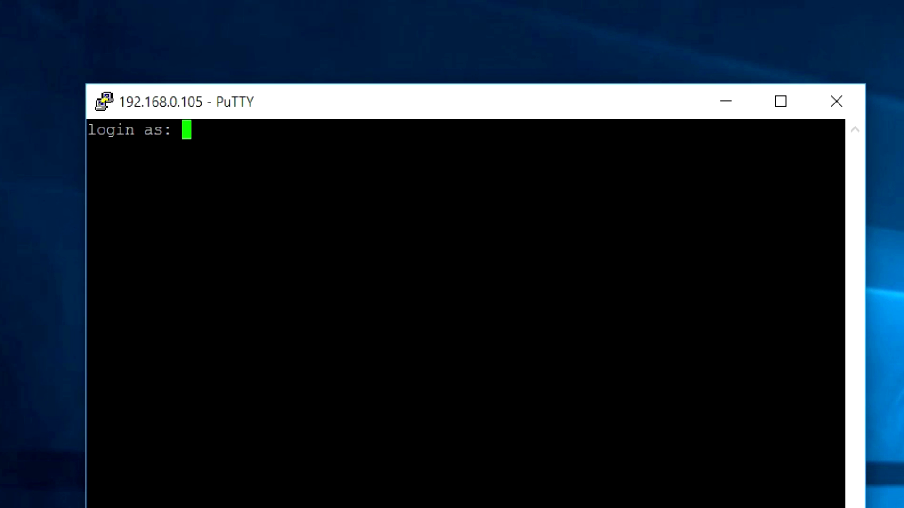
pyautogui.write('pi')
pyautogui.press('Return')
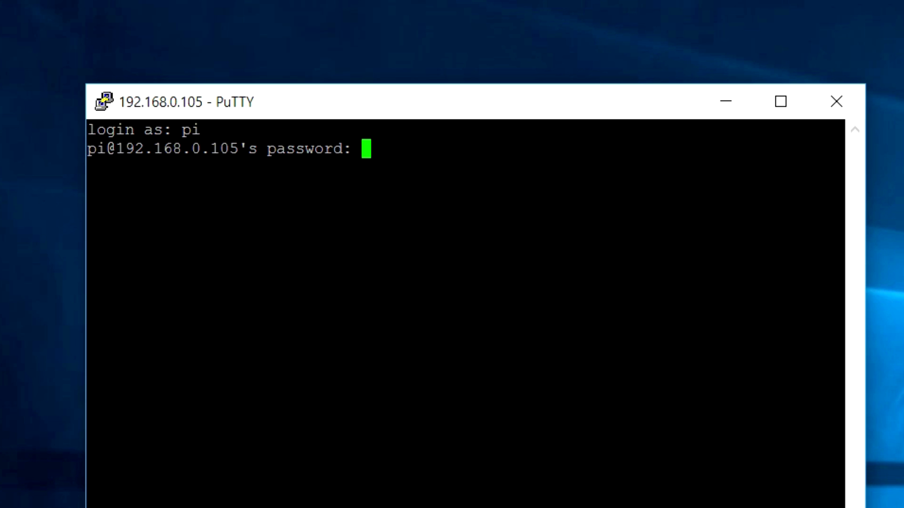
pyautogui.press('Return')
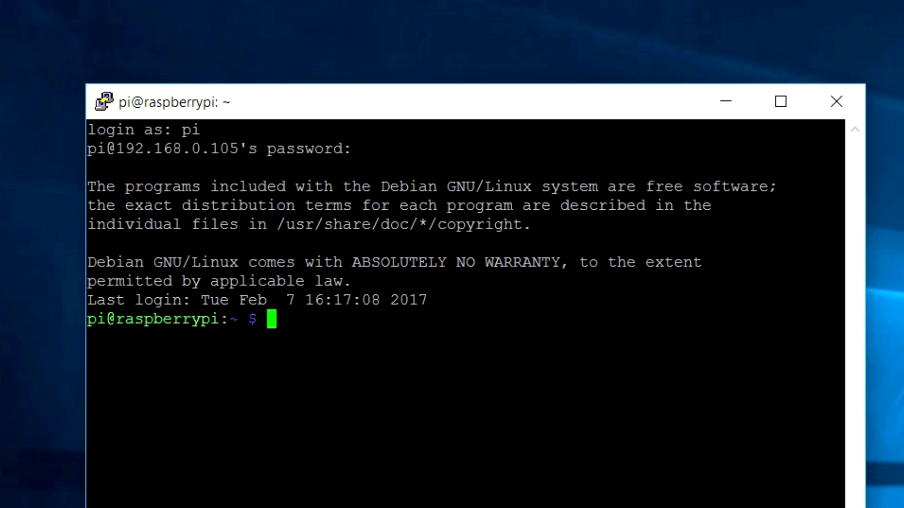
# - Start tightvncserver, run sudo apt-get install motion, and clear the terminal
pyautogui.write('tight')
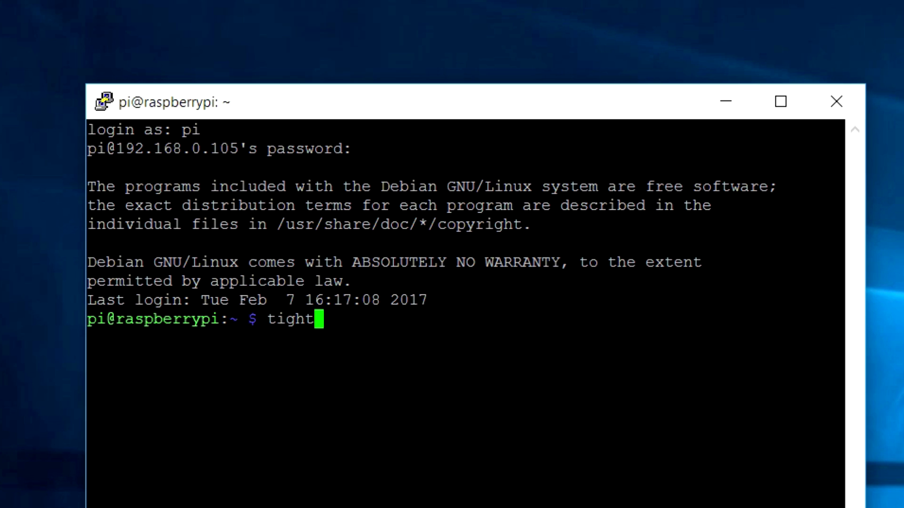
pyautogui.write('vncserver')
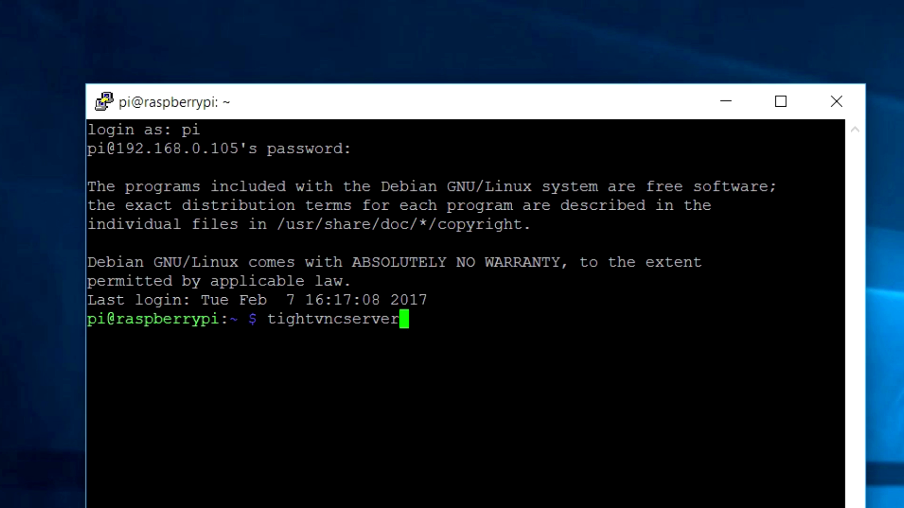
pyautogui.press('Return')
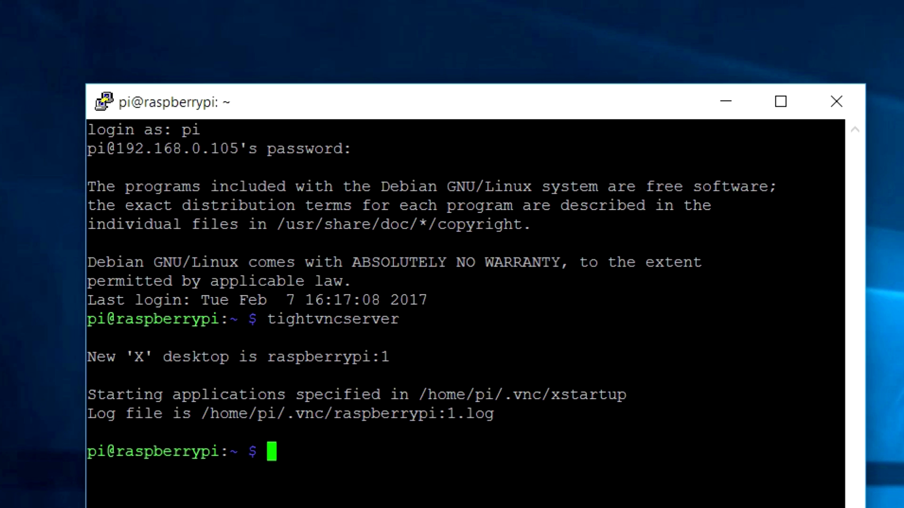
pyautogui.write('sudo ')
pyautogui.write('apt')
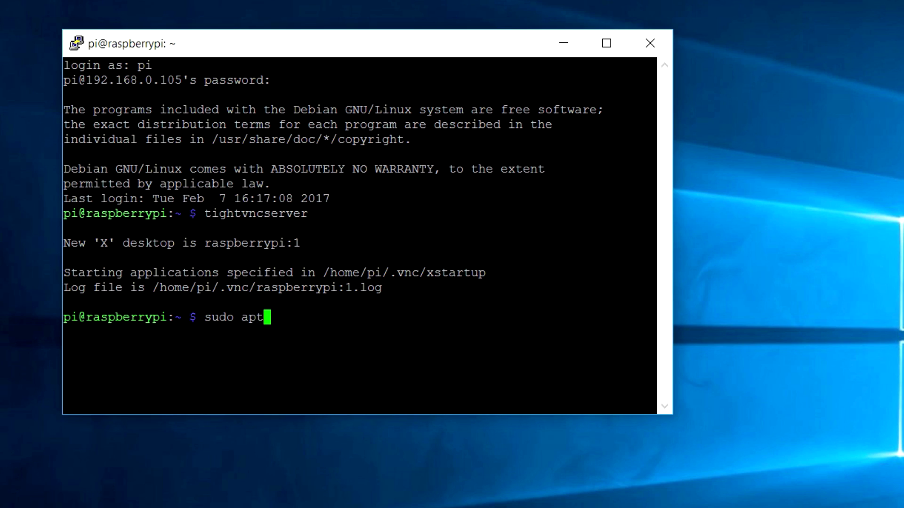
pyautogui.write('-get install motion')
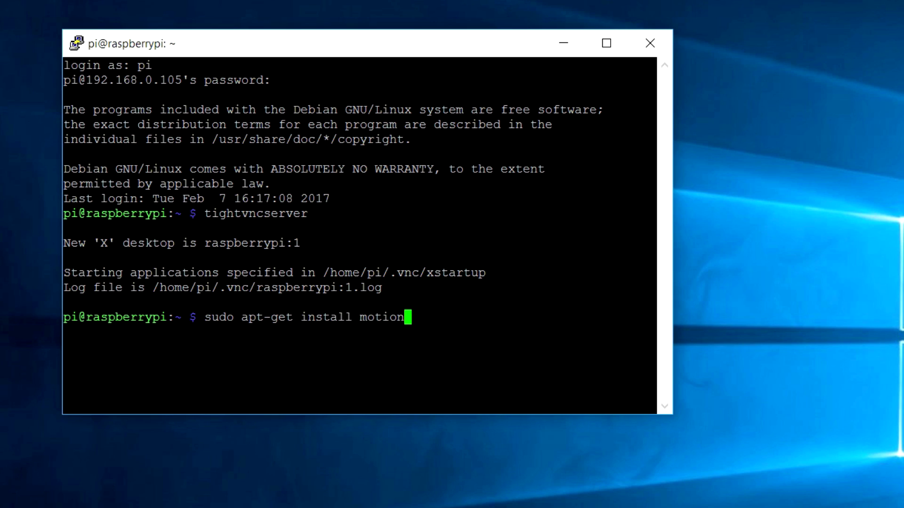
pyautogui.press('Return')
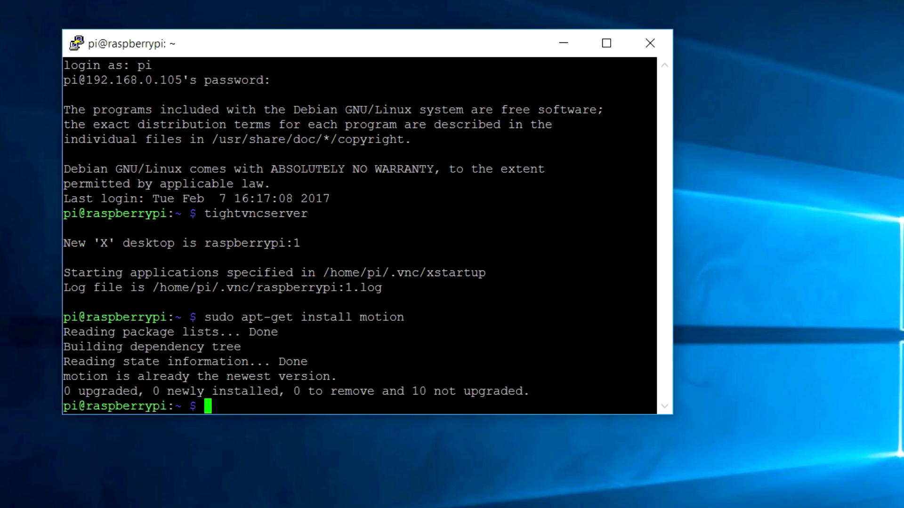
pyautogui.write('clear')
pyautogui.press('Return')
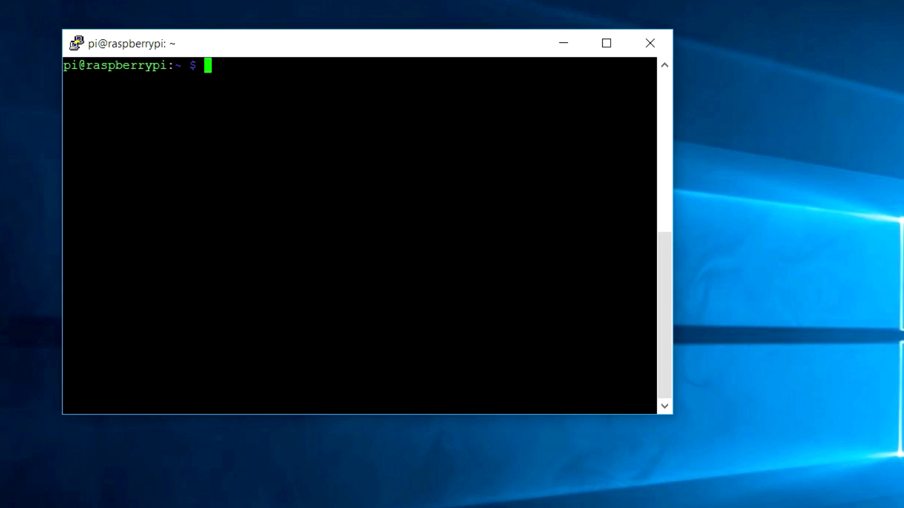
pyautogui.write('lsusb')
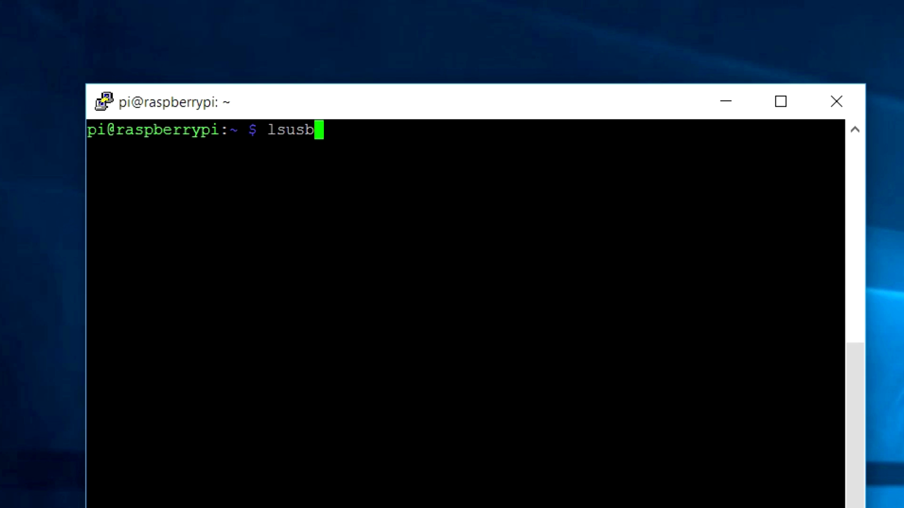
pyautogui.press('Return')
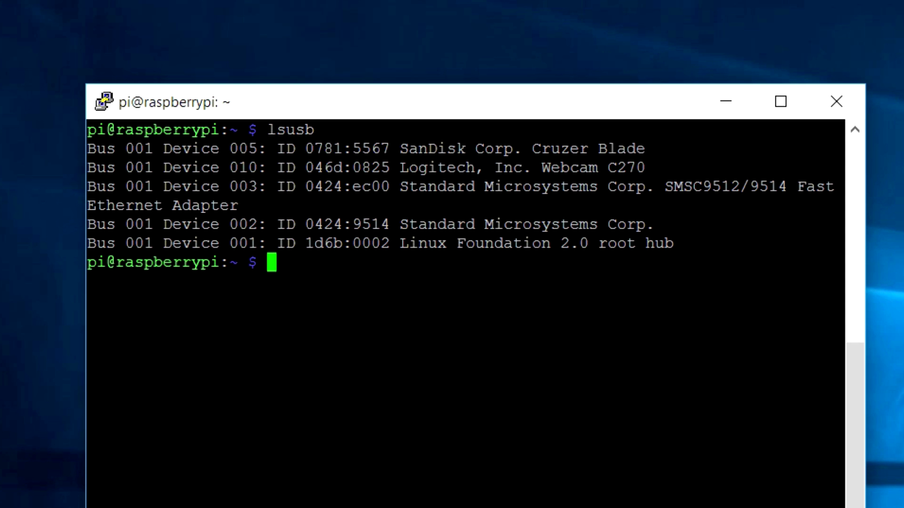
pyautogui.moveTo(667, 166); pyautogui.dragTo(400, 167)
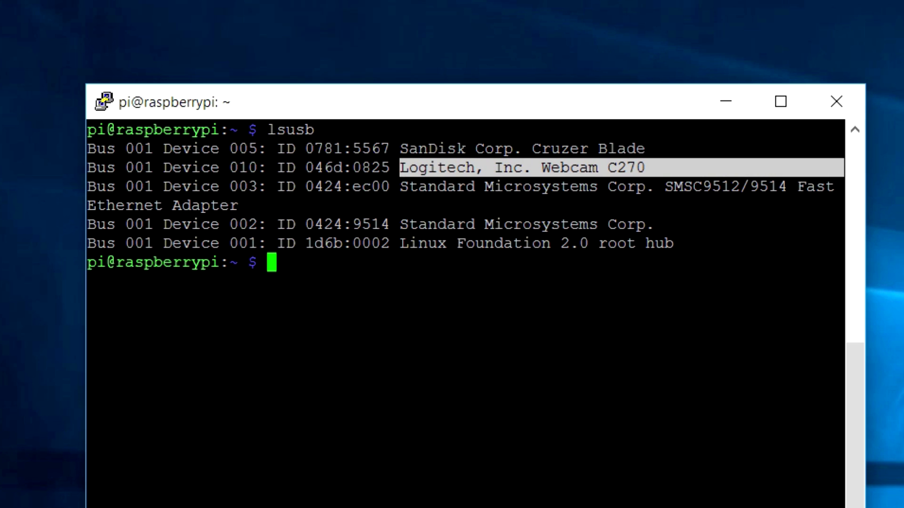
pyautogui.moveTo(657, 146); pyautogui.dragTo(400, 149)
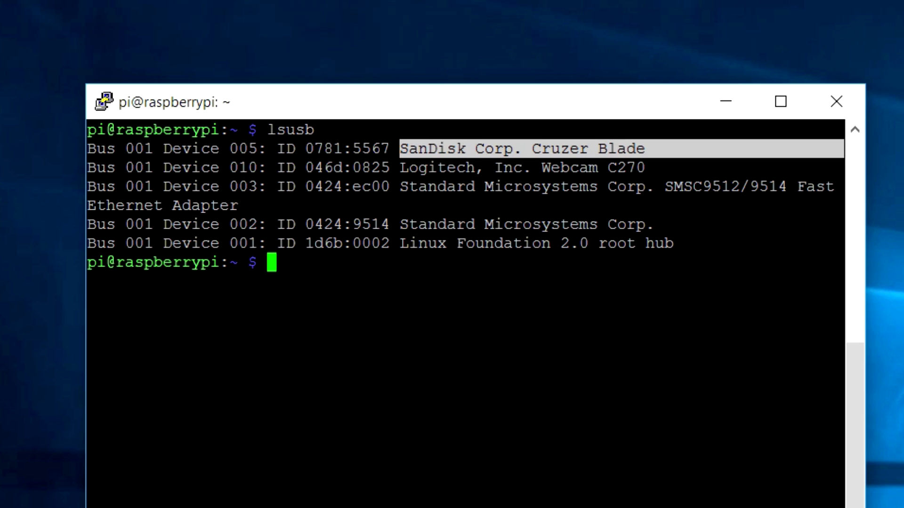
pyautogui.moveTo(659, 167); pyautogui.dragTo(400, 167)
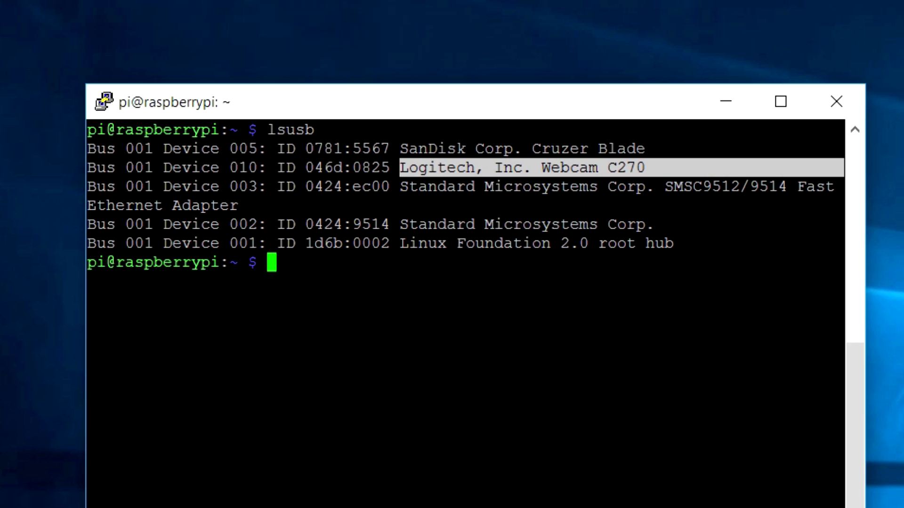
pyautogui.click(386, 264)
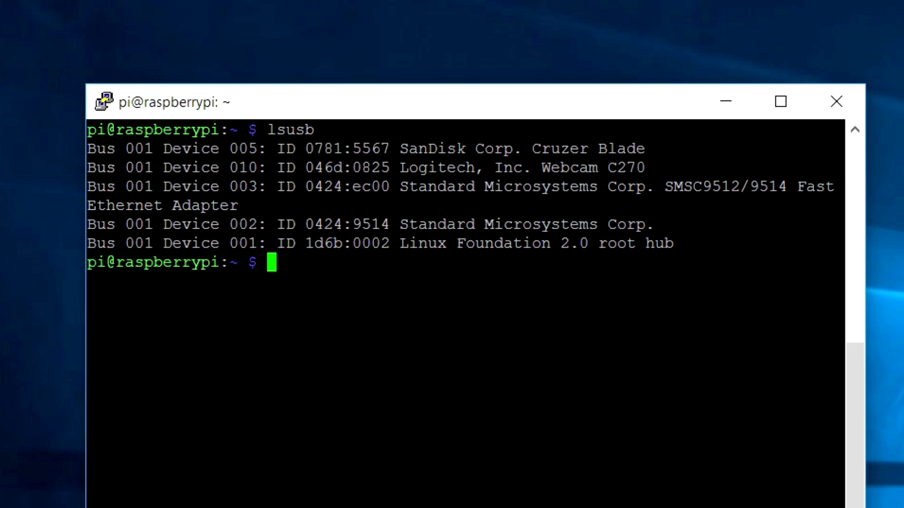
pyautogui.write('clear')
pyautogui.press('Return')
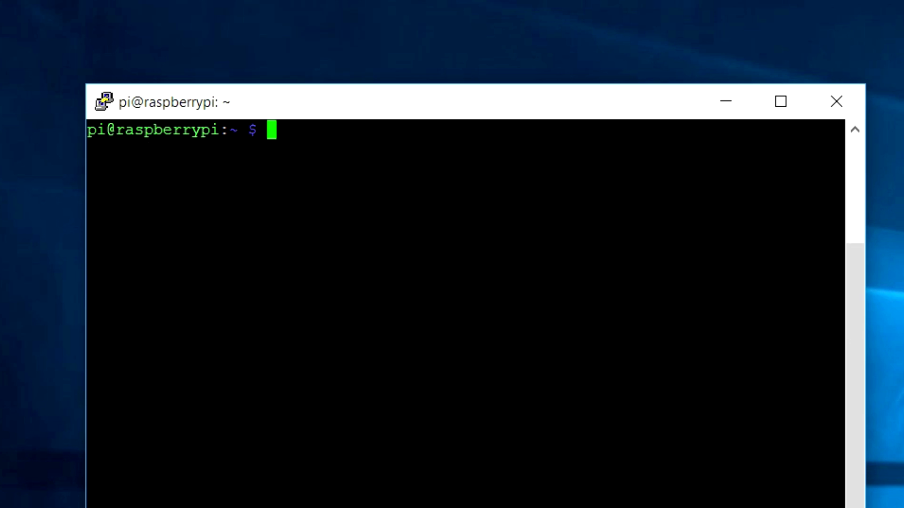
# - Run sudo cat /proc/mounts and select the pendrive's mount path under /media/pi
pyautogui.write('sudo')
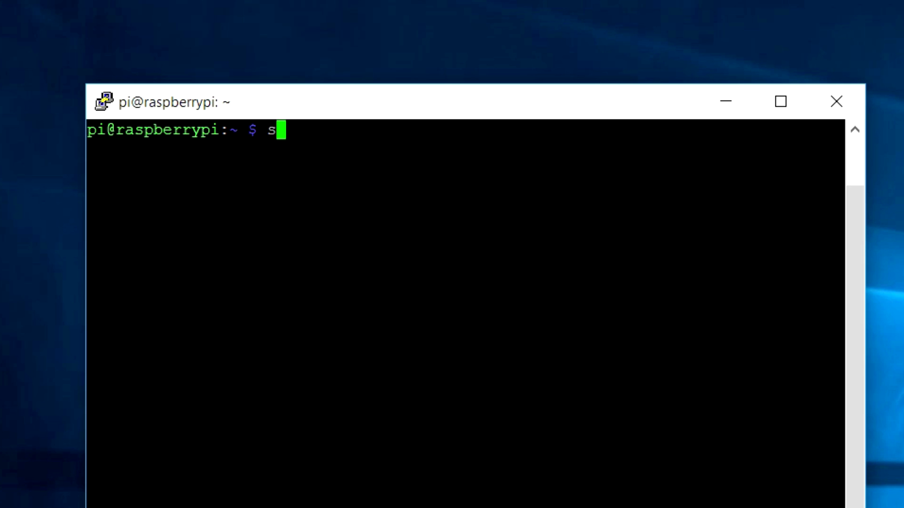
pyautogui.write('udo c')
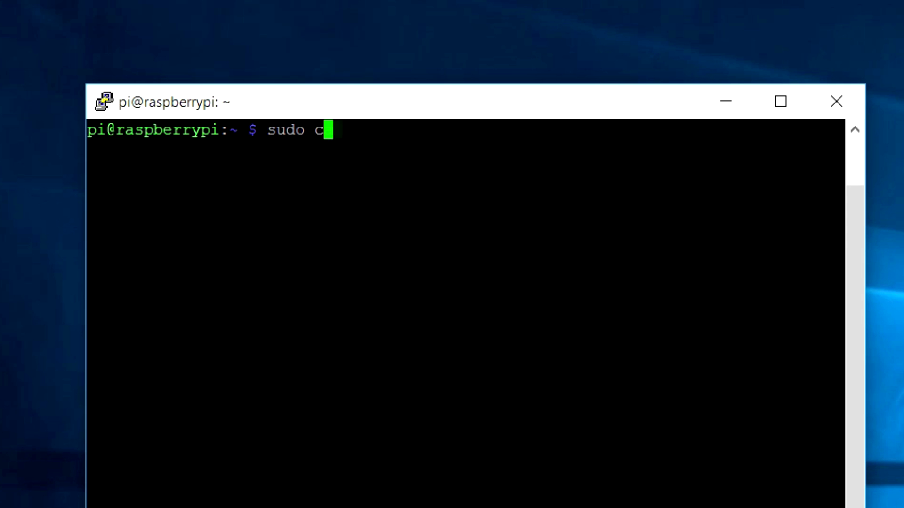
pyautogui.write('at /proc')
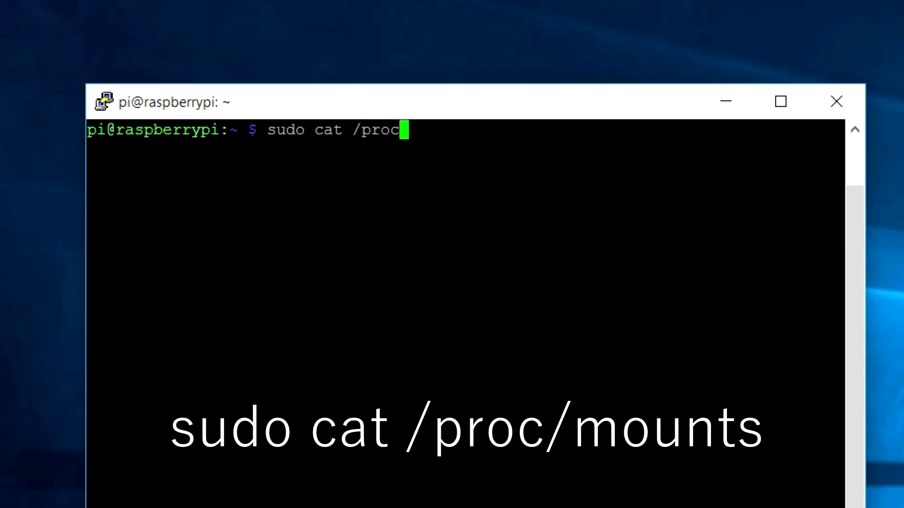
pyautogui.write('/mounts')
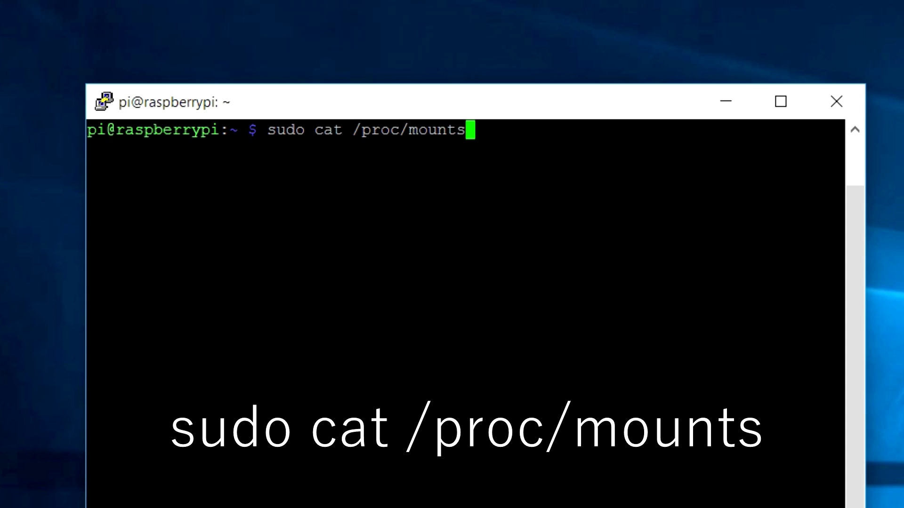
pyautogui.press('Return')
pyautogui.moveTo(378, 447); pyautogui.dragTo(180, 447)
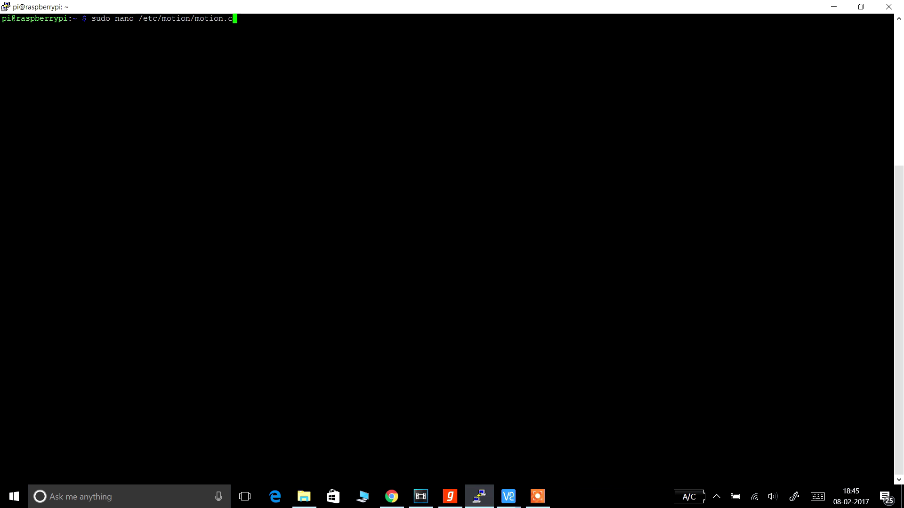
# - Save /etc/motion/motion.conf with quality 100, snapshot_interval 10 and target_dir on the pendrive
pyautogui.press('Return')
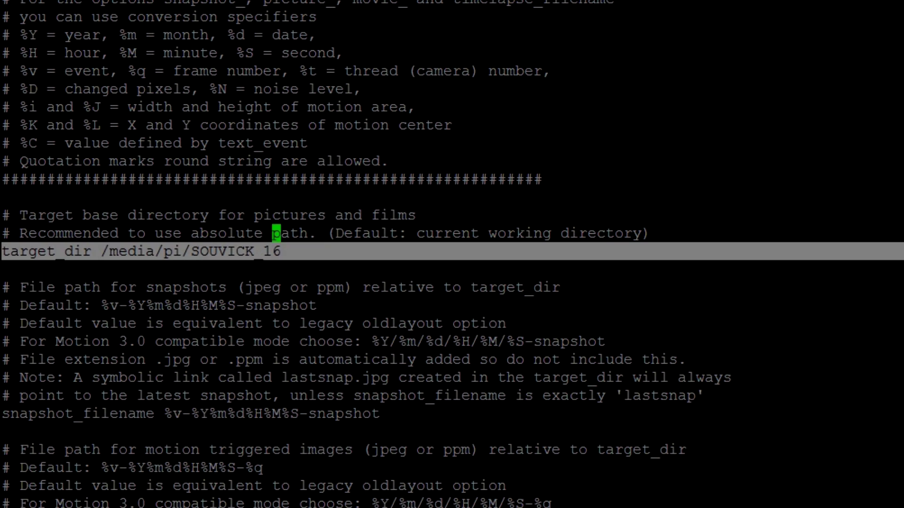
pyautogui.hotkey('ctrl', 'x')
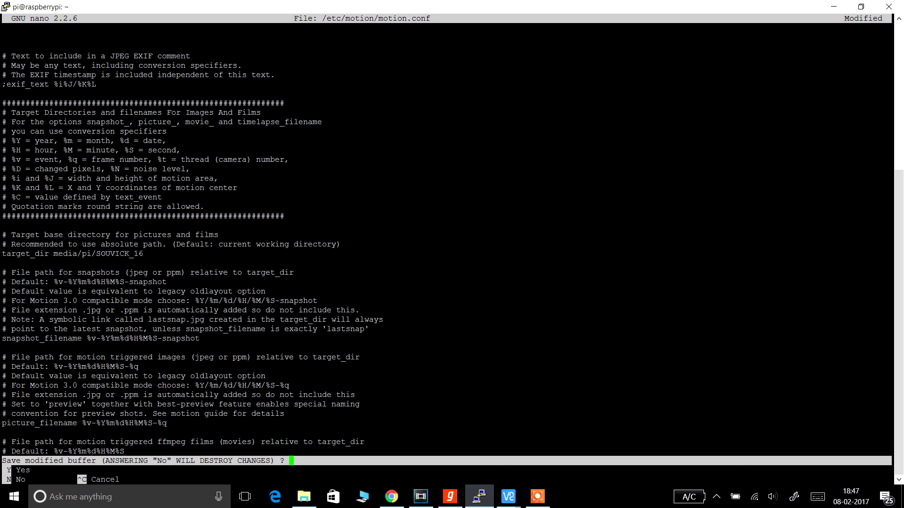
pyautogui.press('y')
pyautogui.press('Return')
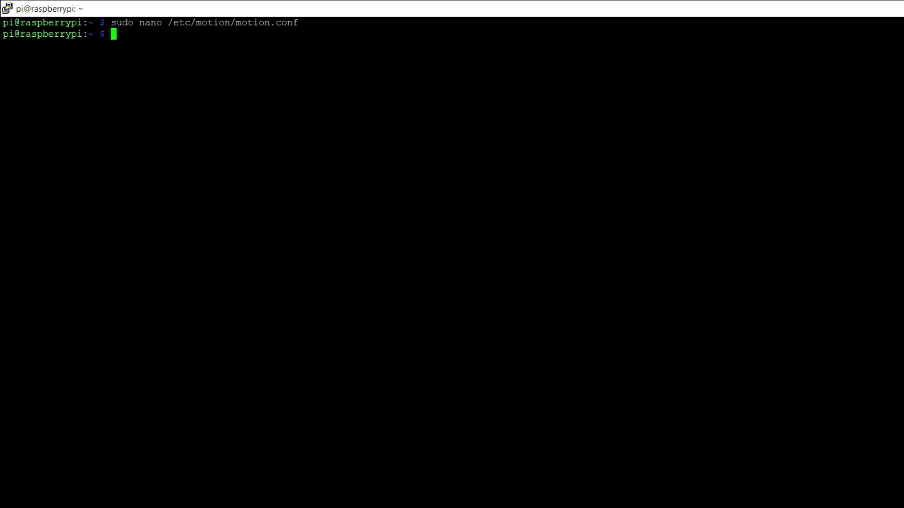
# - Open /etc/default/motion in nano, confirm start_motion_daemon=yes, and exit
pyautogui.write('sudo')
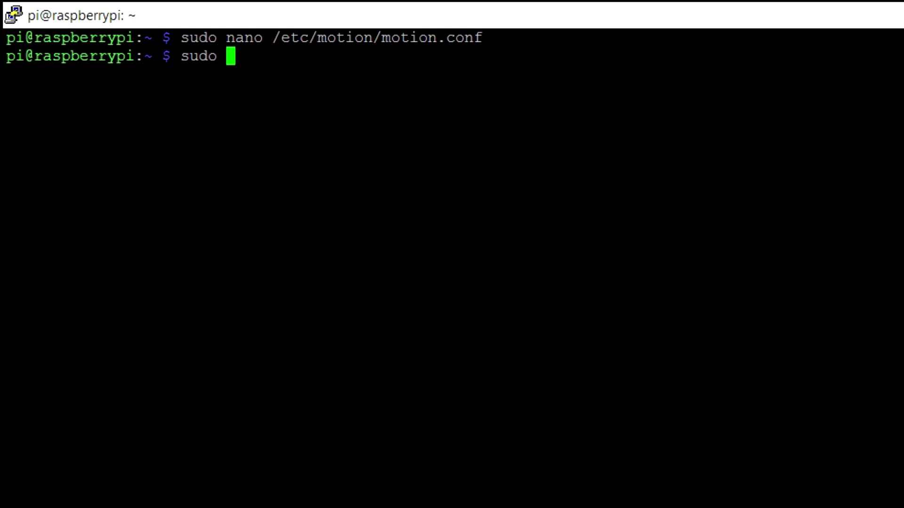
pyautogui.write(' nano')
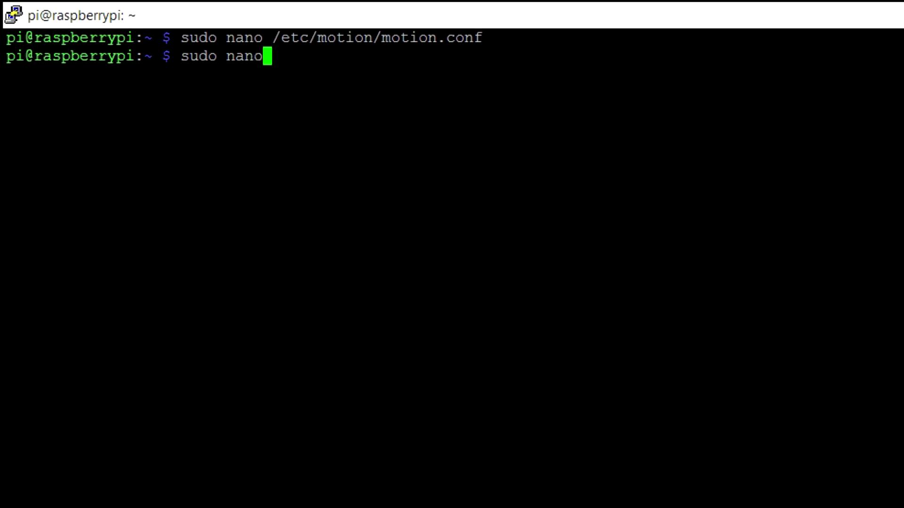
pyautogui.write(' /etc')
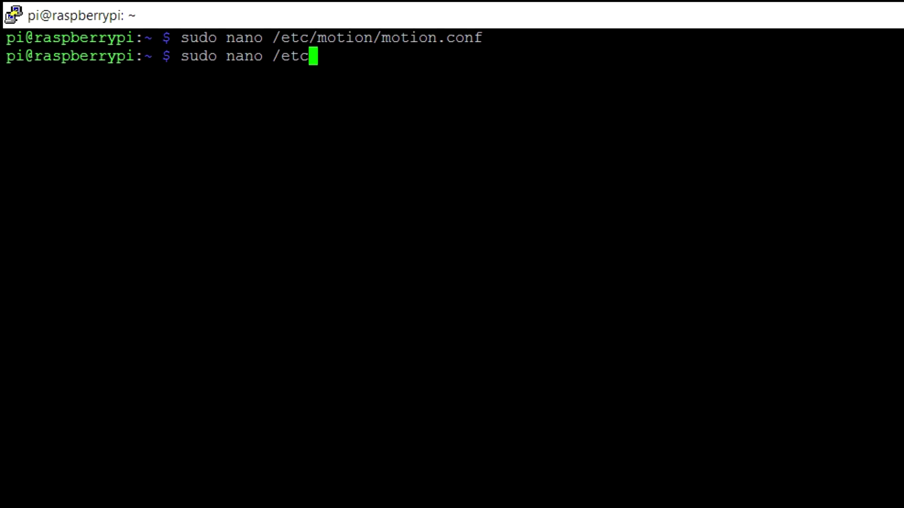
pyautogui.write('/defa')
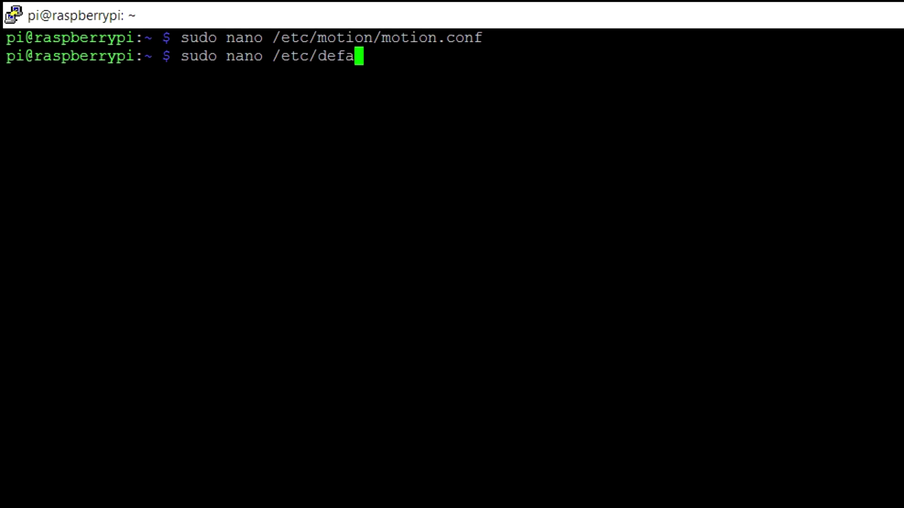
pyautogui.write('ult/motion')
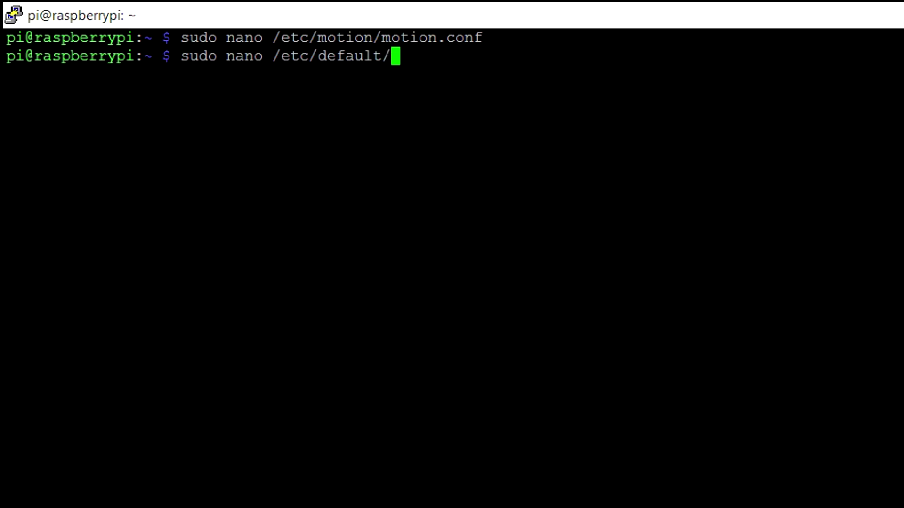
pyautogui.press('Return')
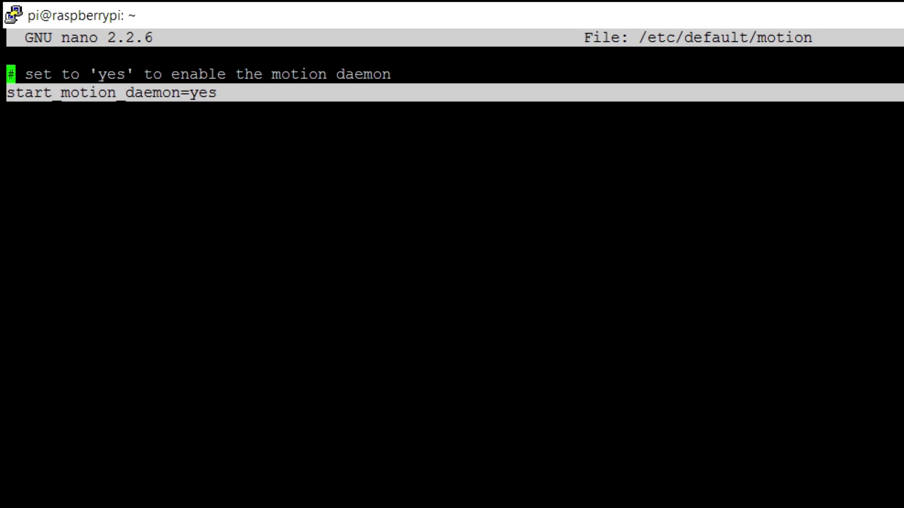
pyautogui.hotkey('ctrl', 'x')
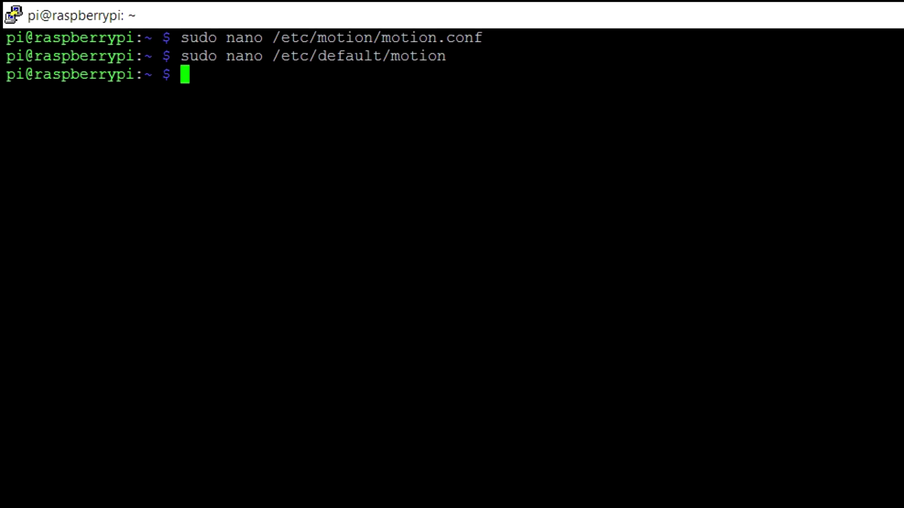
# - Restart the motion service, run sudo motion in daemon mode, then switch to VNC Viewer
pyautogui.write('sudo ')
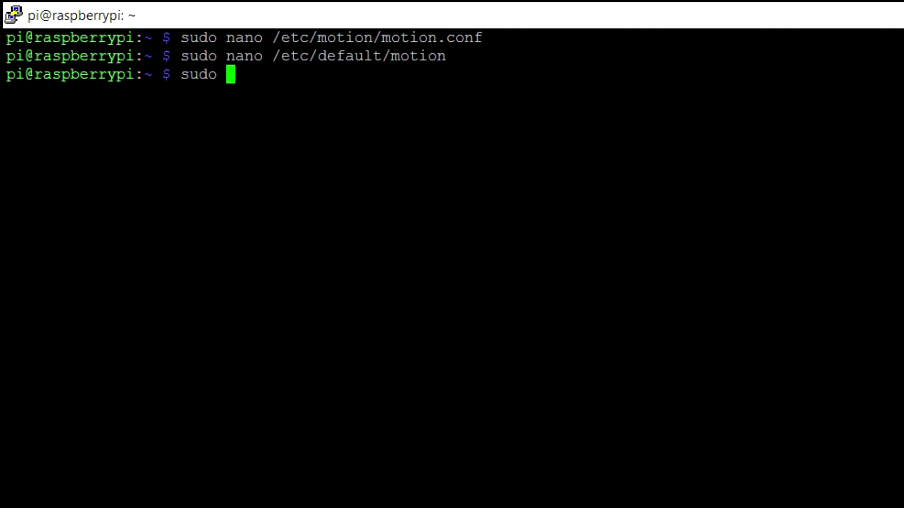
pyautogui.write('service')
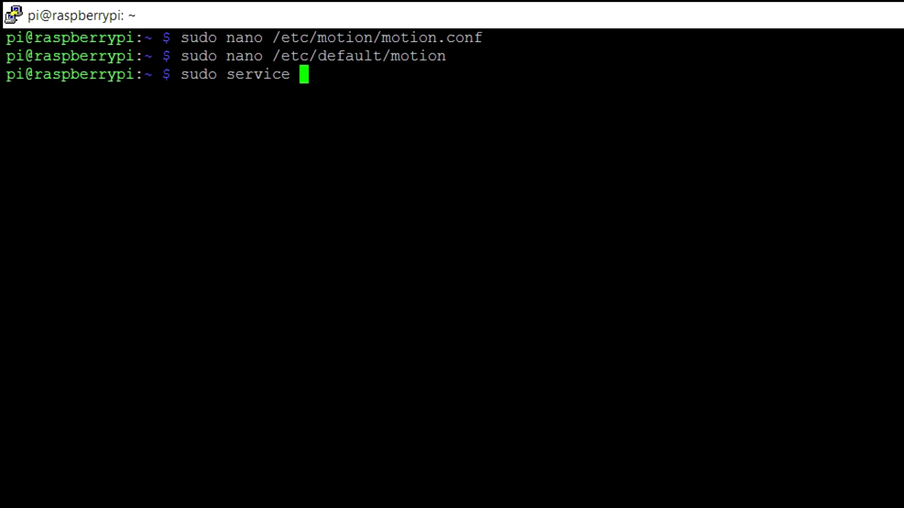
pyautogui.write(' motion ')
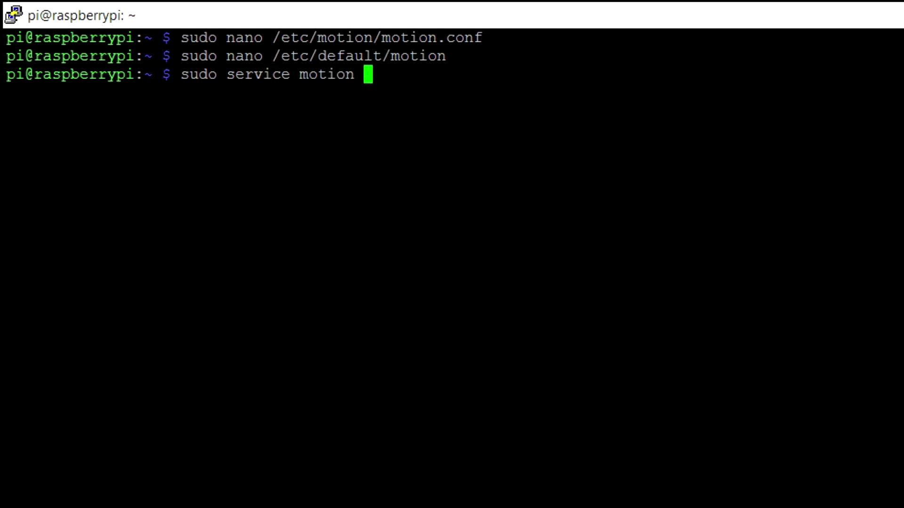
pyautogui.write('restart')
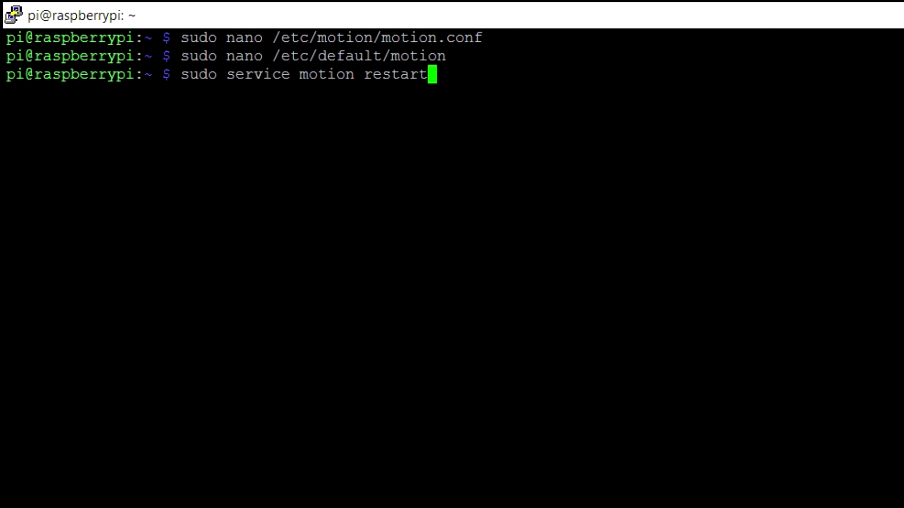
pyautogui.press('Return')
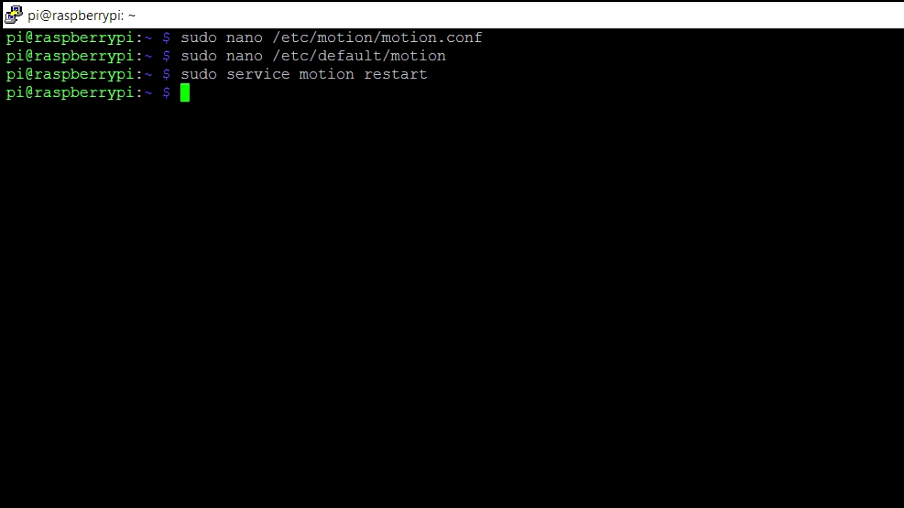
pyautogui.write('sudo ')
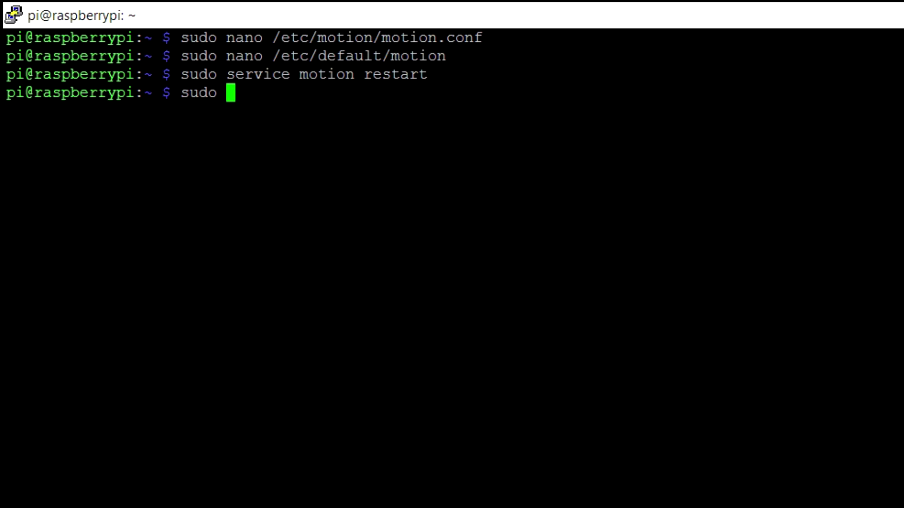
pyautogui.write('motion')
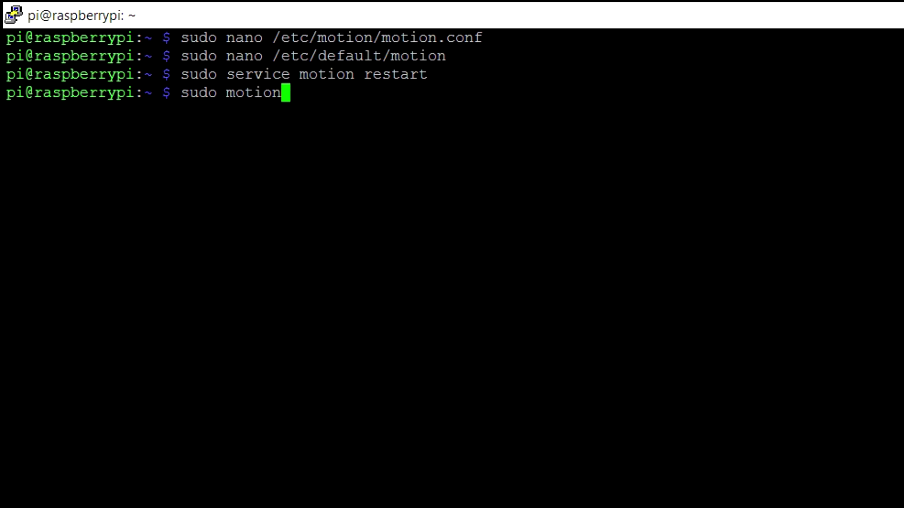
pyautogui.press('Return')
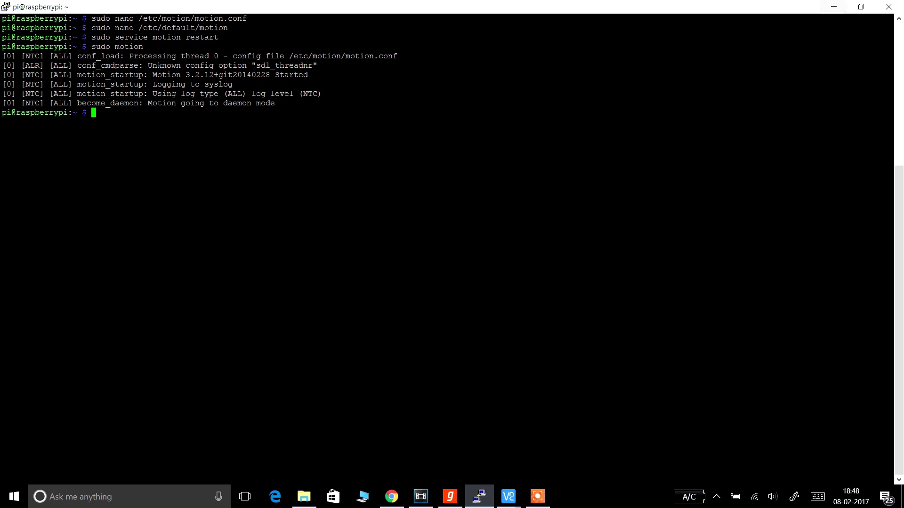
pyautogui.hotkey('alt', 'Tab')
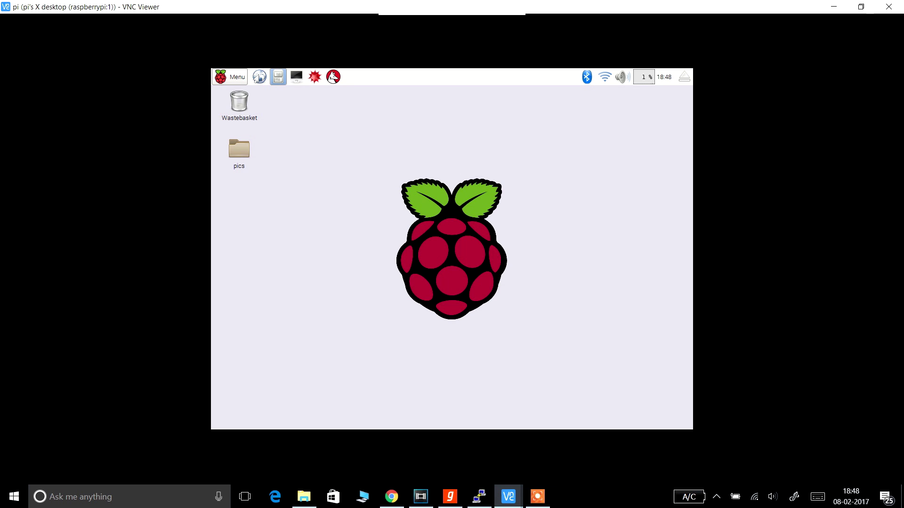
# - In the Pi's File Manager, browse from / through media and pi into the pendrive folder
pyautogui.click(277, 77)
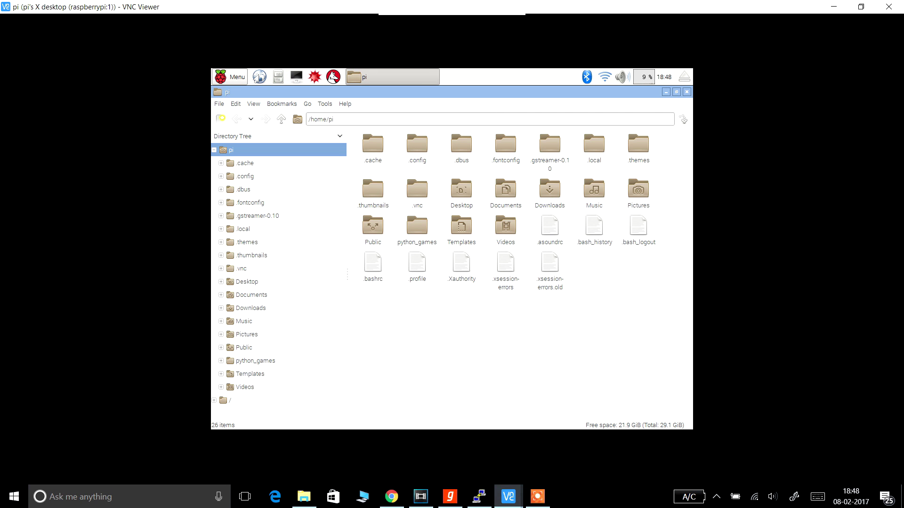
pyautogui.press('Left')
pyautogui.click(260, 168)
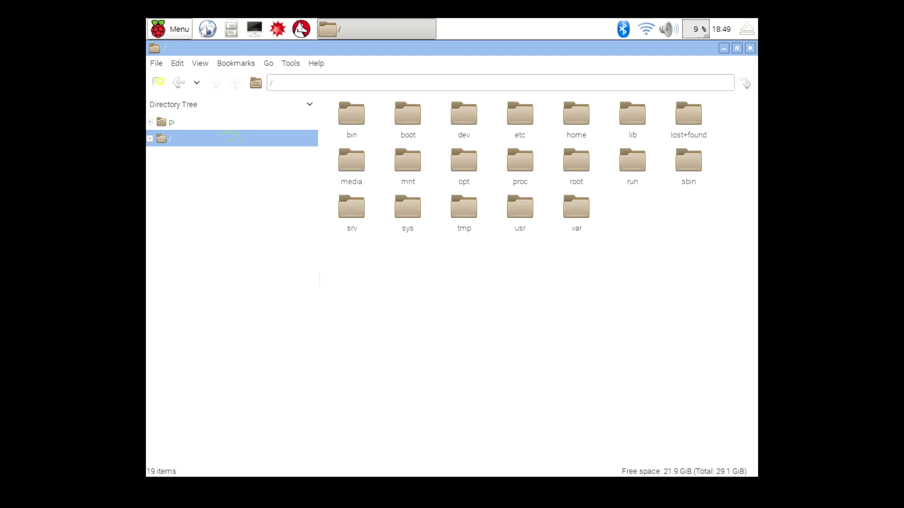
pyautogui.click(374, 180)
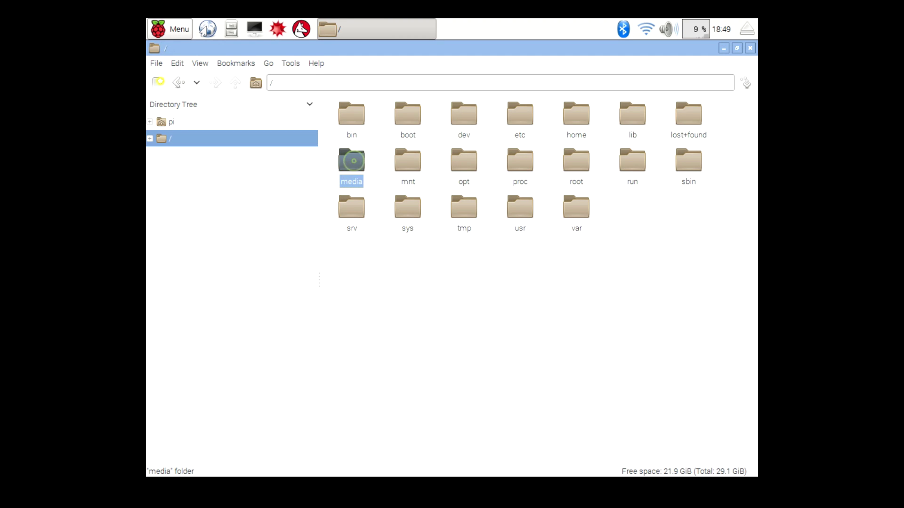
pyautogui.doubleClick(354, 161)
pyautogui.doubleClick(352, 113)
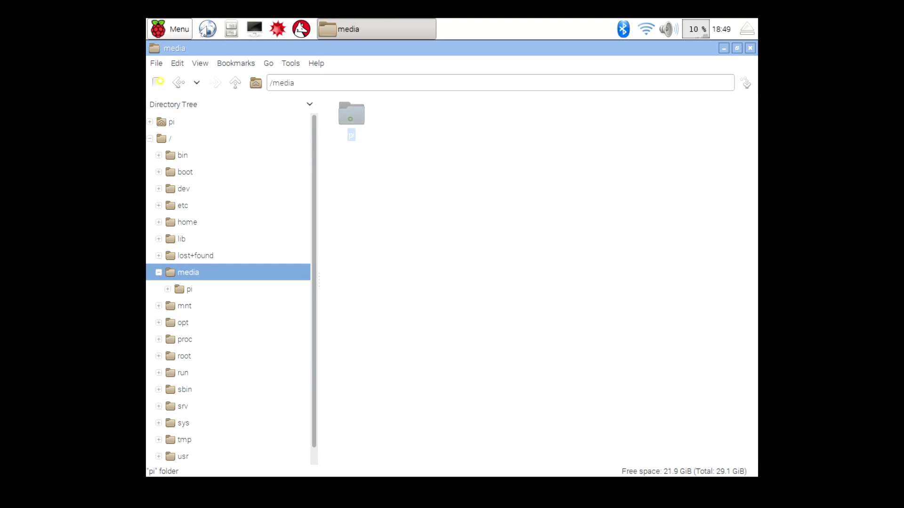
pyautogui.doubleClick(350, 116)
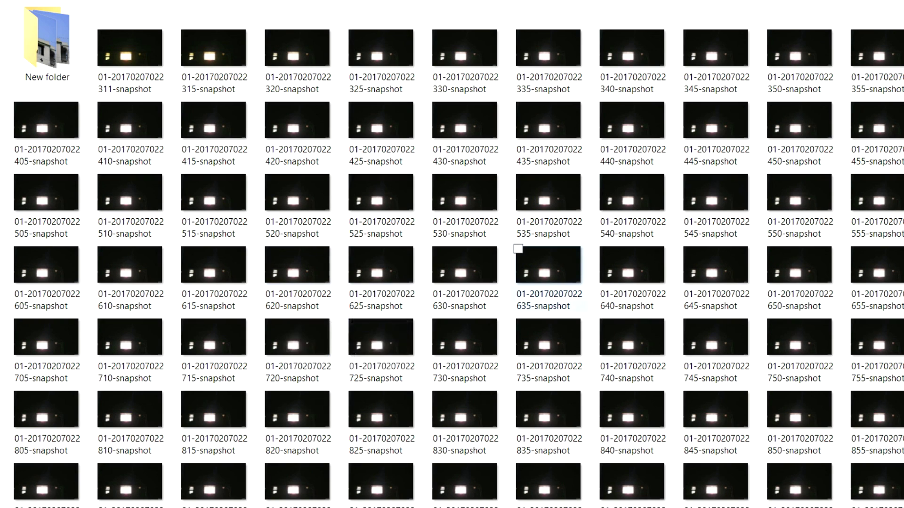
pyautogui.scroll(-10, 297, 278)
pyautogui.scroll(-15, 548, 208)
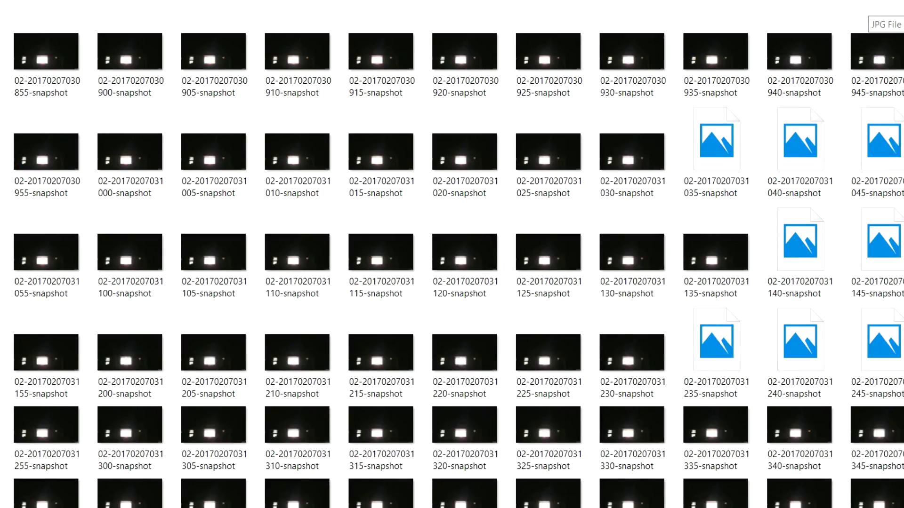
pyautogui.scroll(-10, 452, 255)
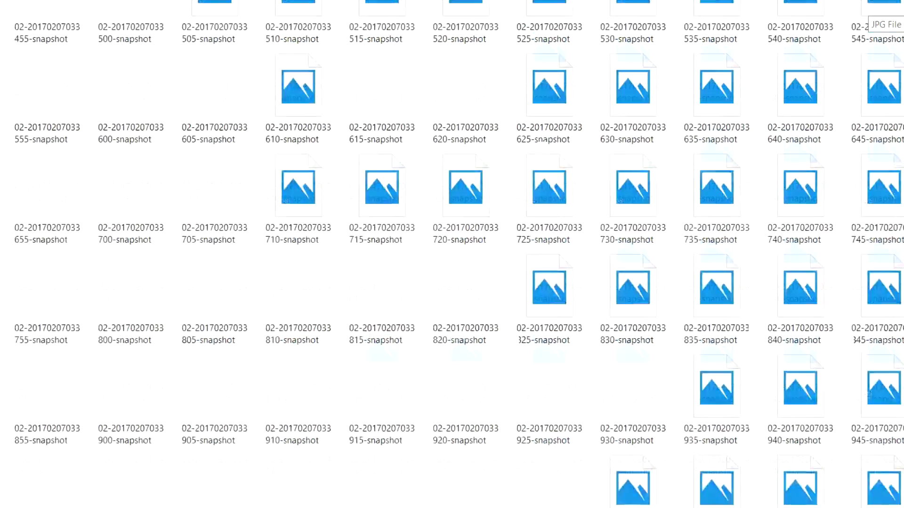
pyautogui.scroll(-6, 452, 255)
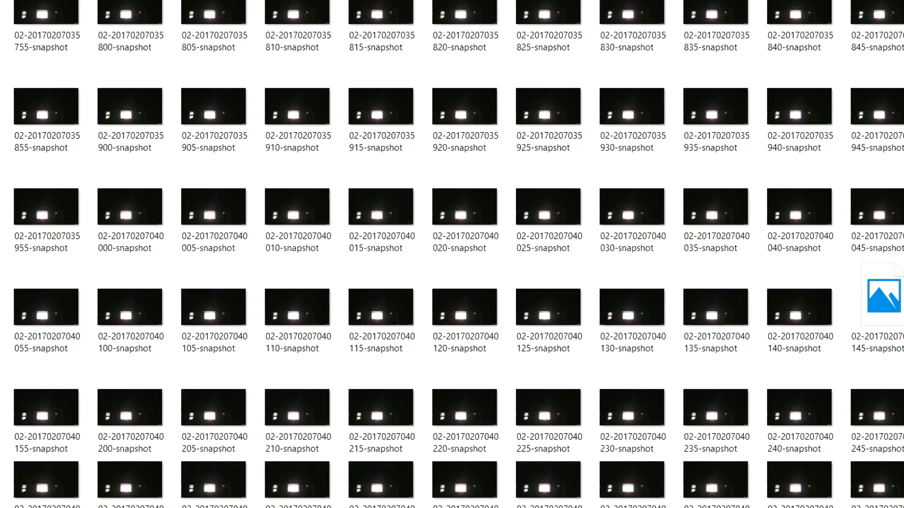
pyautogui.scroll(-3, 452, 254)
pyautogui.scroll(-3, 452, 254)
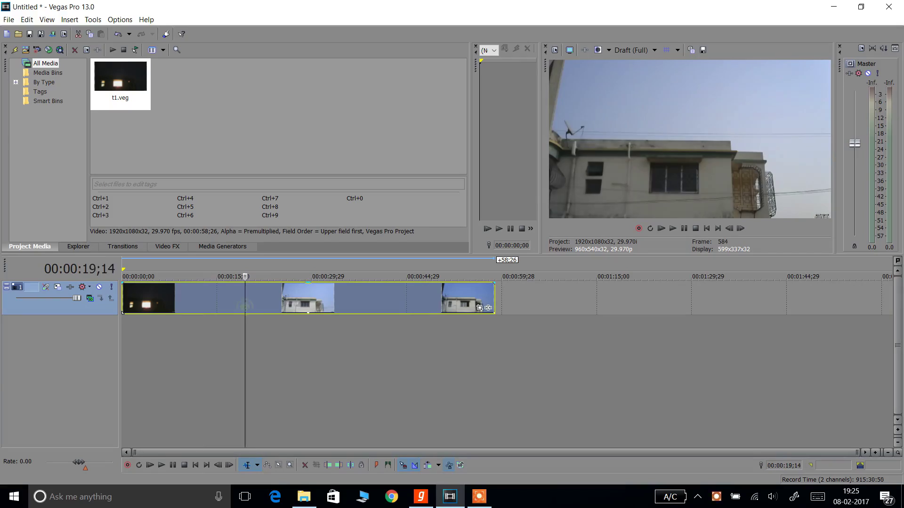
# - Enlarge the timelapse clip's Event Pan/Crop box slightly and close the Video Event FX window
pyautogui.press('End')
pyautogui.click(488, 308)
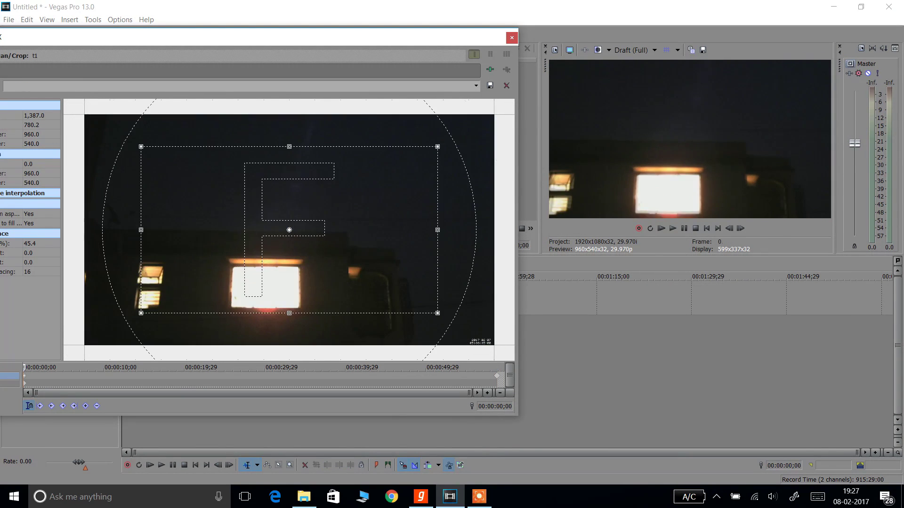
pyautogui.scroll(-4, 273, 230)
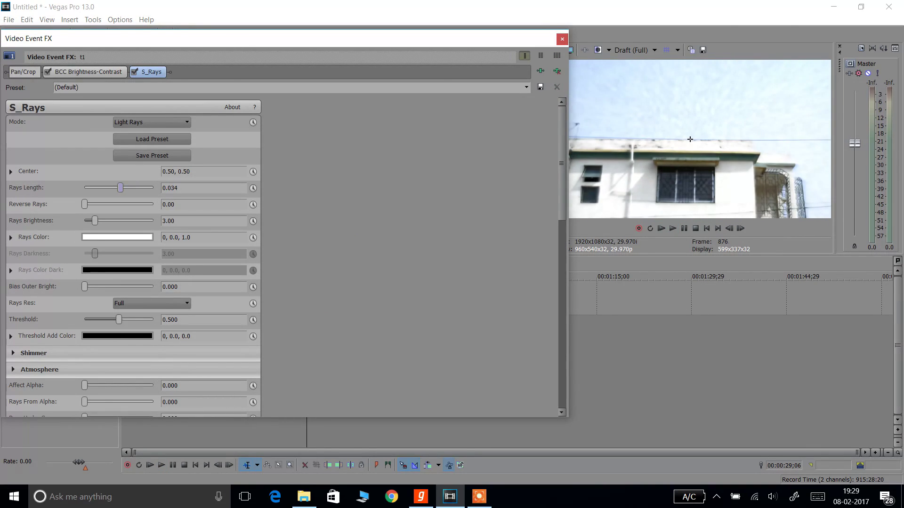
pyautogui.click(562, 39)
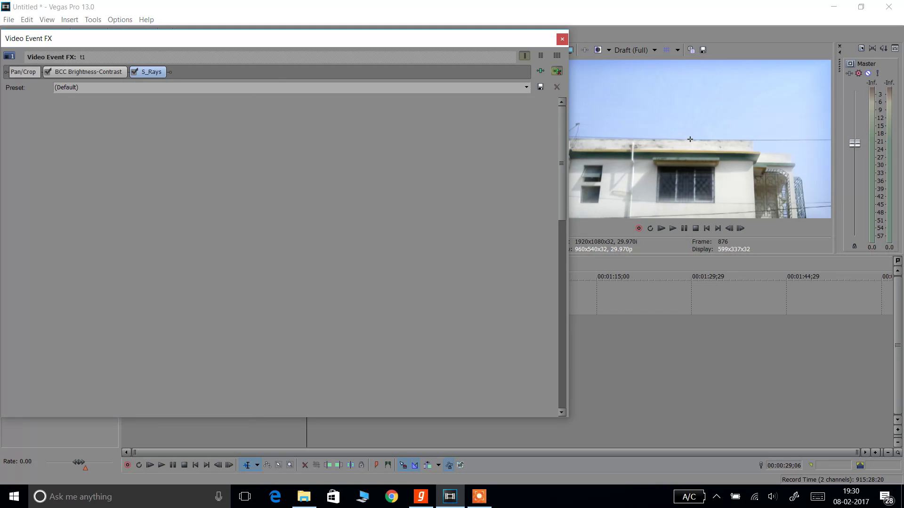